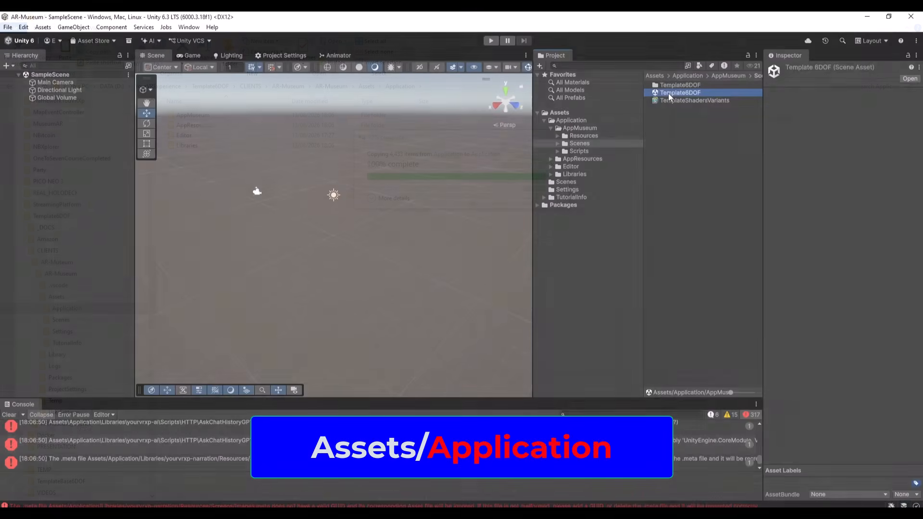
# Step: Open the Template6DOF scene and switch the project's build platform to Android
pyautogui.doubleClick(680, 93)
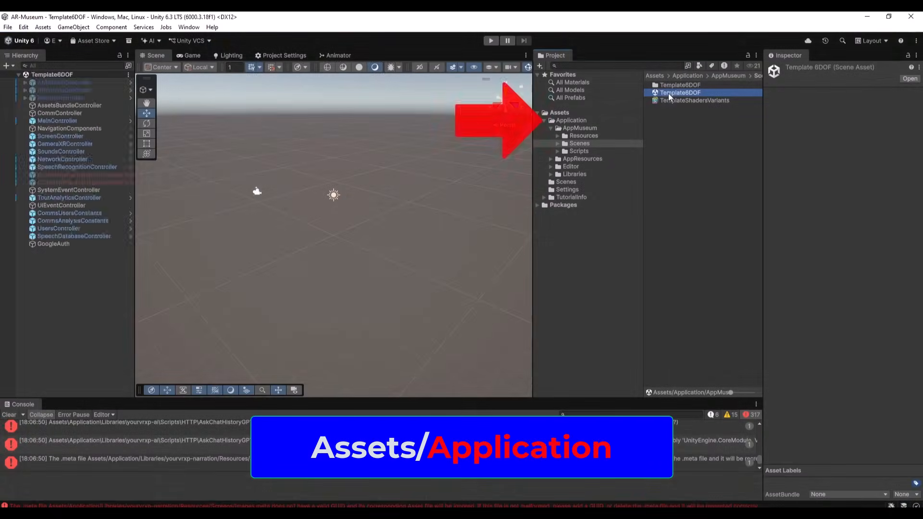
pyautogui.click(8, 27)
pyautogui.click(37, 144)
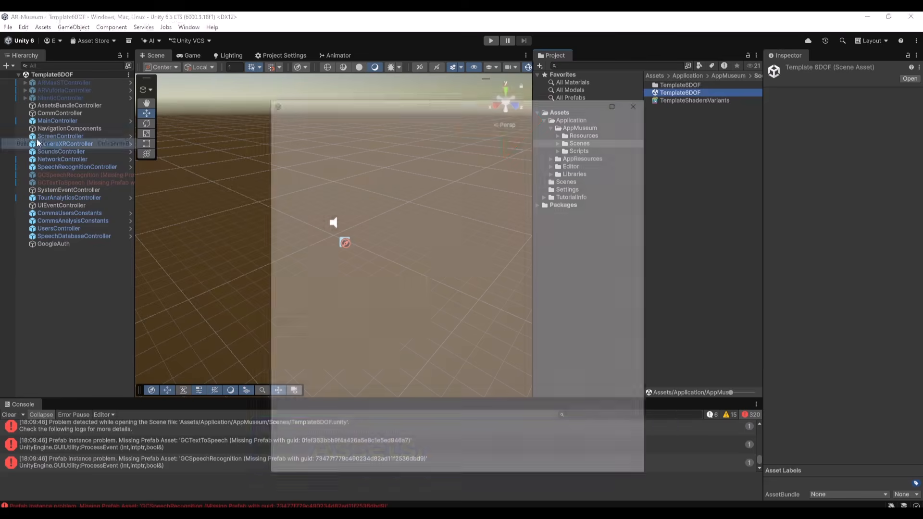
pyautogui.click(312, 169)
pyautogui.click(616, 470)
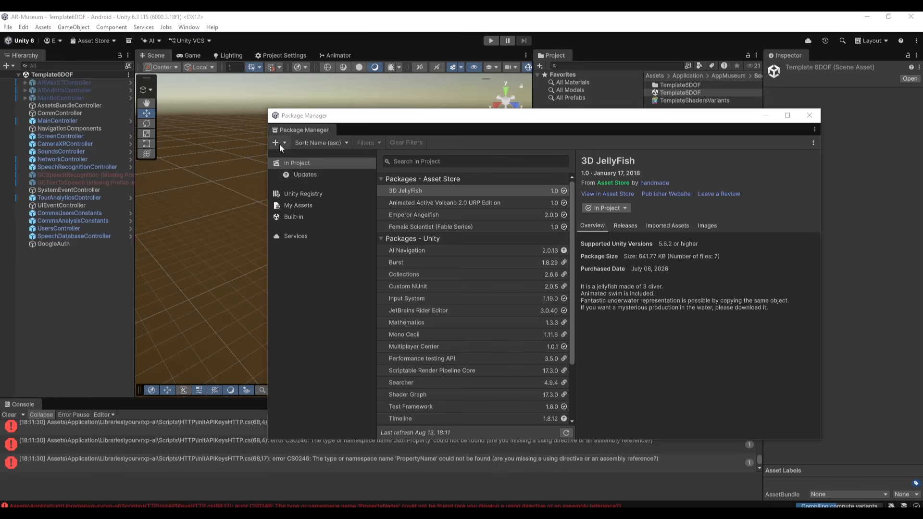
# Step: Install the package com.unity.nuget.newtonsoft-json by name in the Package Manager
pyautogui.click(277, 143)
pyautogui.click(310, 178)
pyautogui.write('com.unity.nuget.newtonsoft-json')
pyautogui.press('Return')
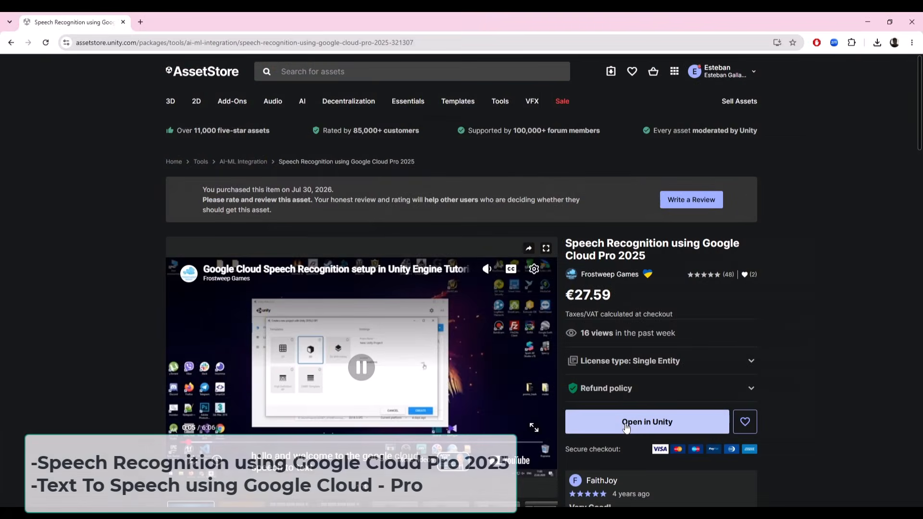
# Step: Send Speech Recognition using Google Cloud Pro 2025 and Text To Speech using Google Cloud - Pro from the Asset Store to the Unity Editor
pyautogui.click(625, 425)
pyautogui.click(495, 132)
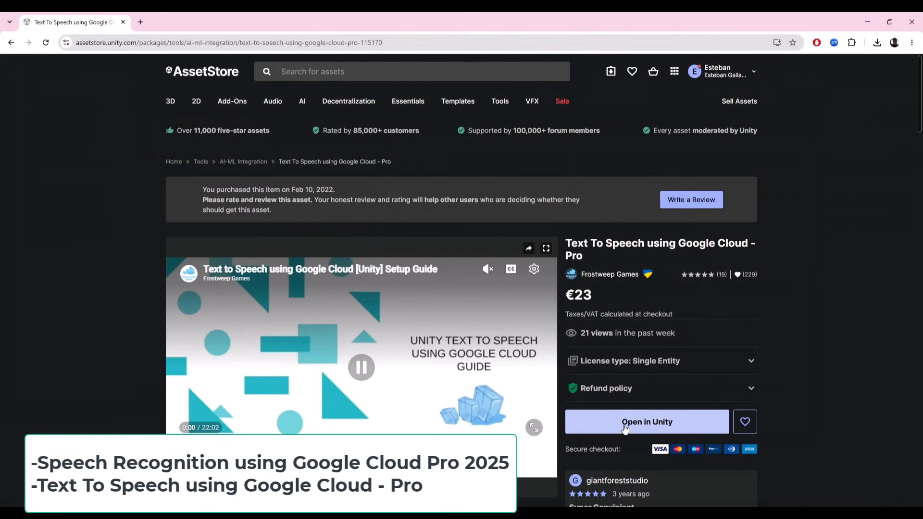
pyautogui.click(686, 427)
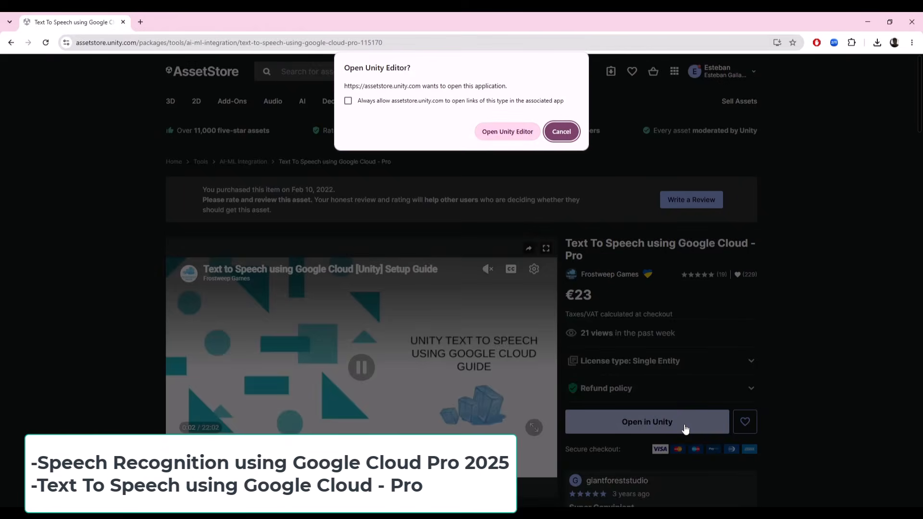
pyautogui.click(485, 138)
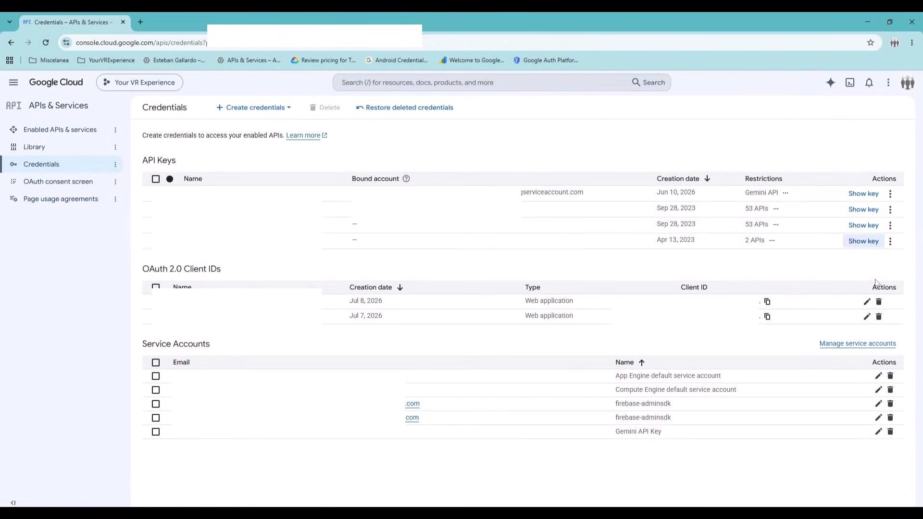
# Step: Show the API key created Apr 13, 2023 in the Google Cloud credentials and close its dialog
pyautogui.click(860, 245)
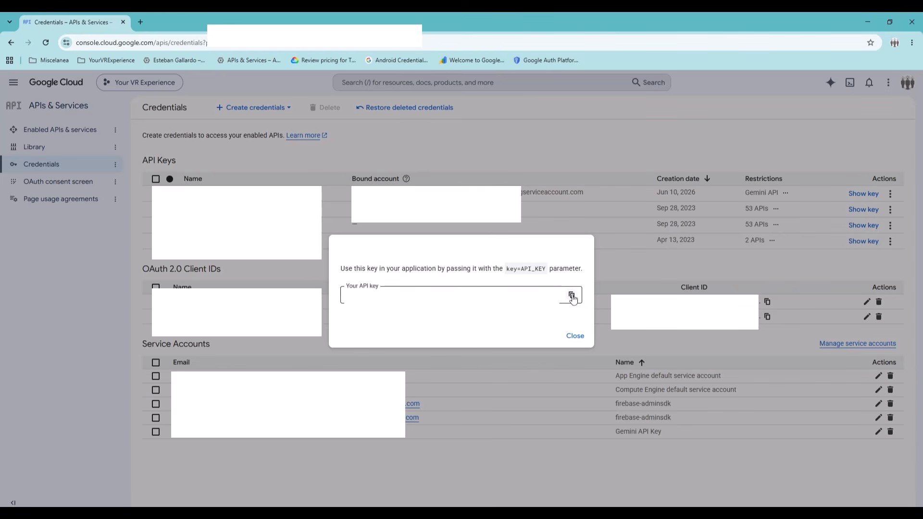
pyautogui.click(566, 335)
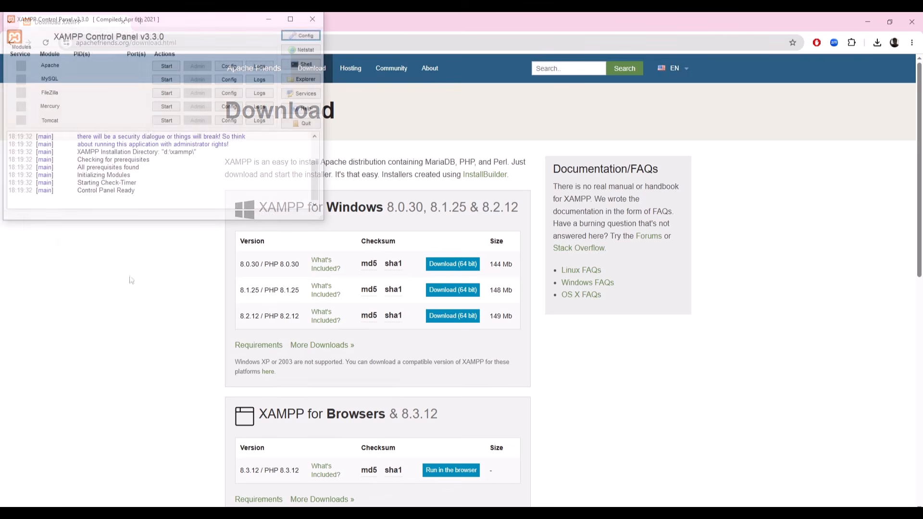
# Step: Start the Apache and MySQL services in the XAMPP Control Panel
pyautogui.click(166, 66)
pyautogui.click(166, 79)
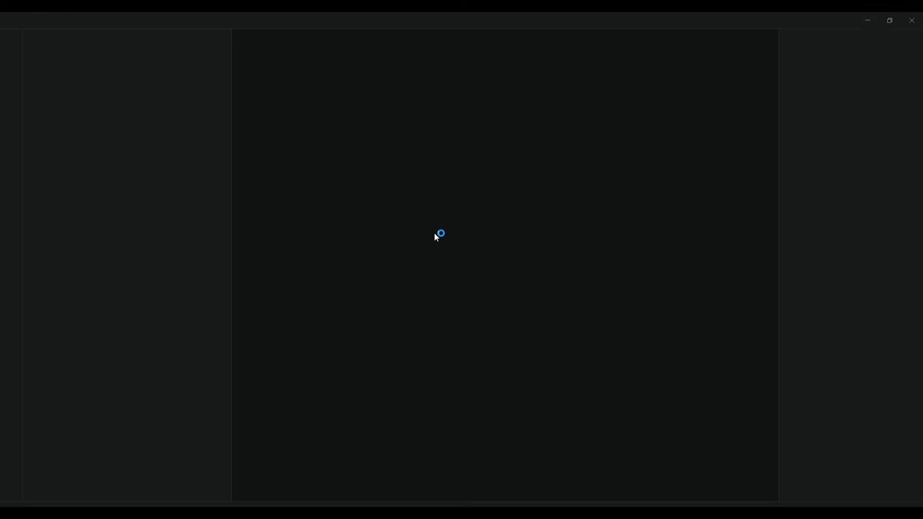
# Step: In VS Code, find Assets/Application/AppMuseum/Scripts/Server/Editor/PHP, reveal it in File Explorer and copy its PHP files
pyautogui.click(56, 86)
pyautogui.click(54, 97)
pyautogui.click(57, 129)
pyautogui.click(60, 161)
pyautogui.click(54, 192)
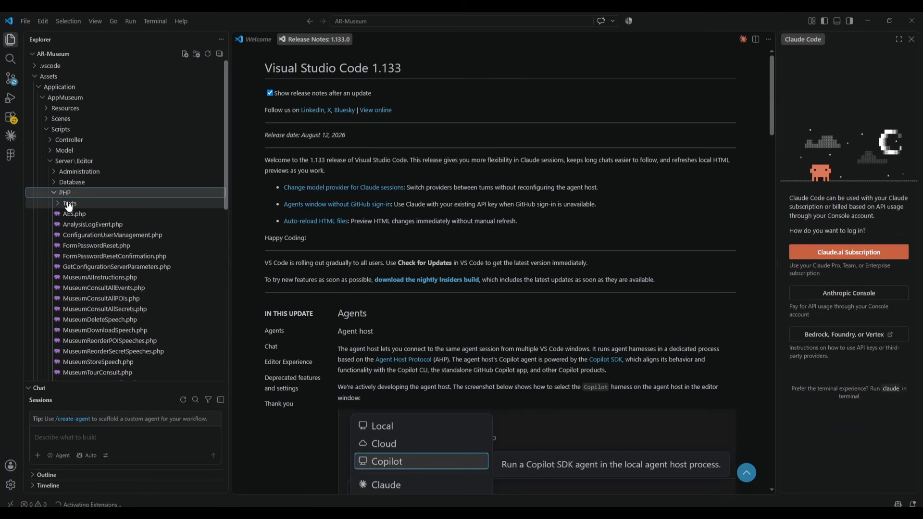
pyautogui.rightClick(75, 198)
pyautogui.click(117, 227)
pyautogui.press('Return')
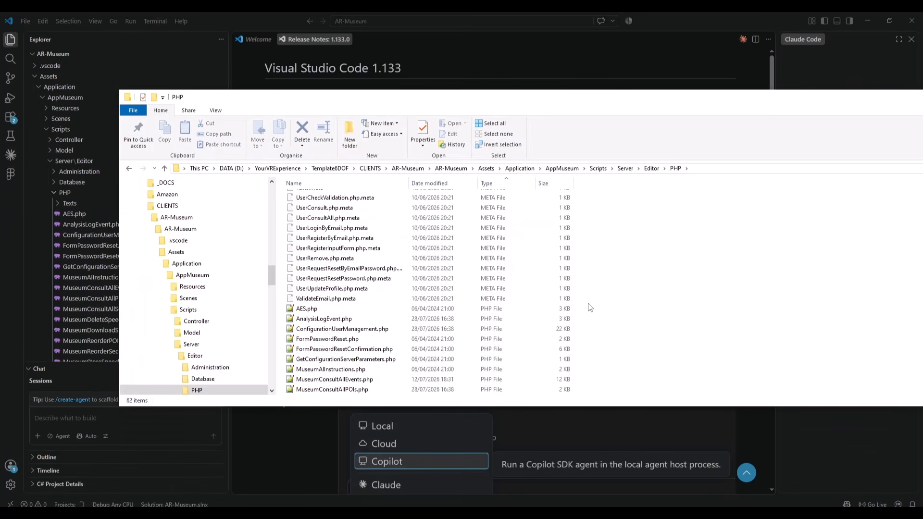
pyautogui.moveTo(584, 313); pyautogui.dragTo(429, 414)
pyautogui.rightClick(347, 339)
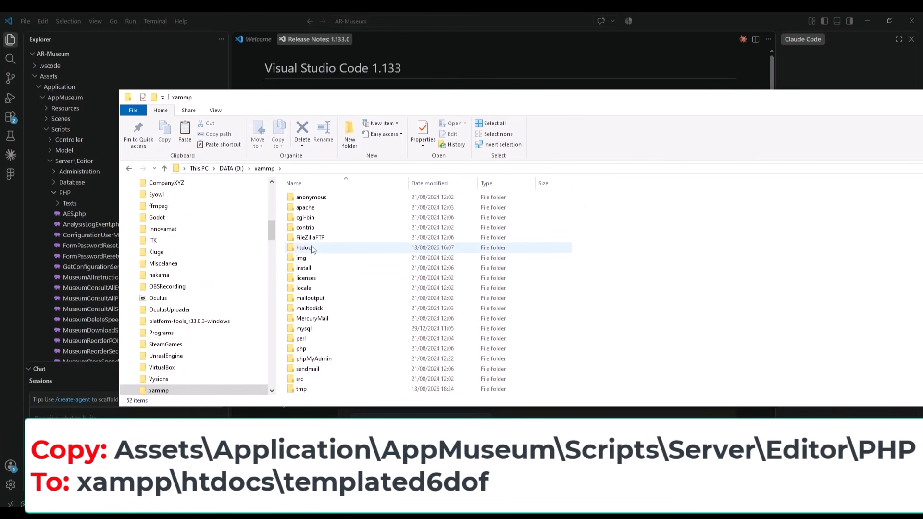
# Step: Create a template6dof folder in XAMPP's htdocs directory and paste the copied PHP files into it
pyautogui.click(313, 249)
pyautogui.doubleClick(311, 249)
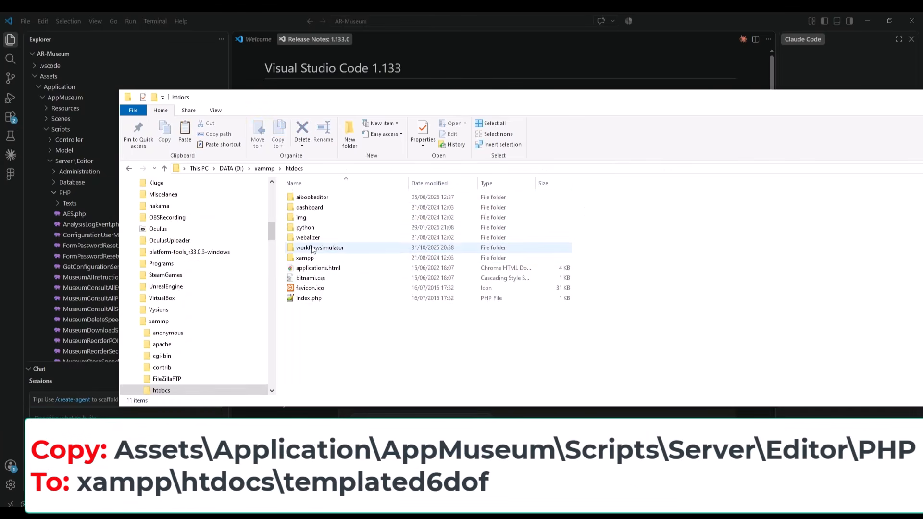
pyautogui.rightClick(327, 341)
pyautogui.moveTo(423, 314)
pyautogui.click(475, 316)
pyautogui.write('template6dof')
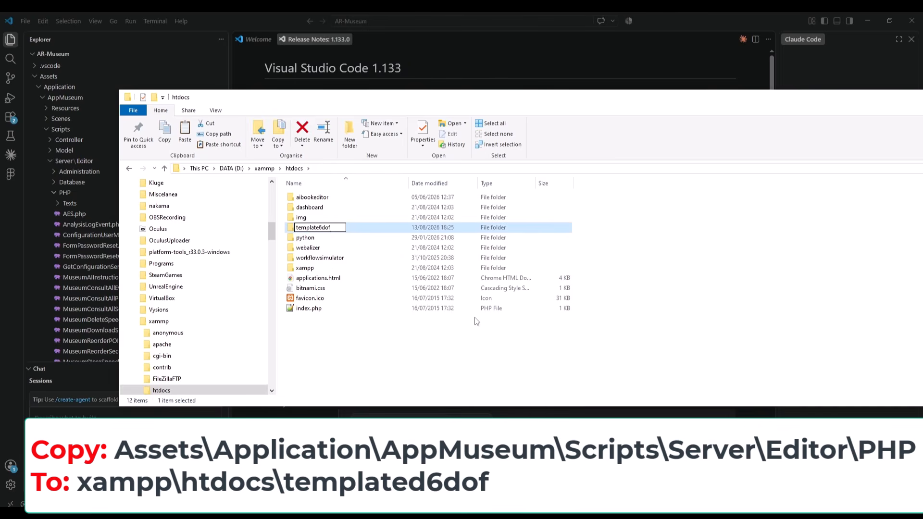
pyautogui.press('Return')
pyautogui.doubleClick(402, 229)
pyautogui.hotkey('ctrl', 'v')
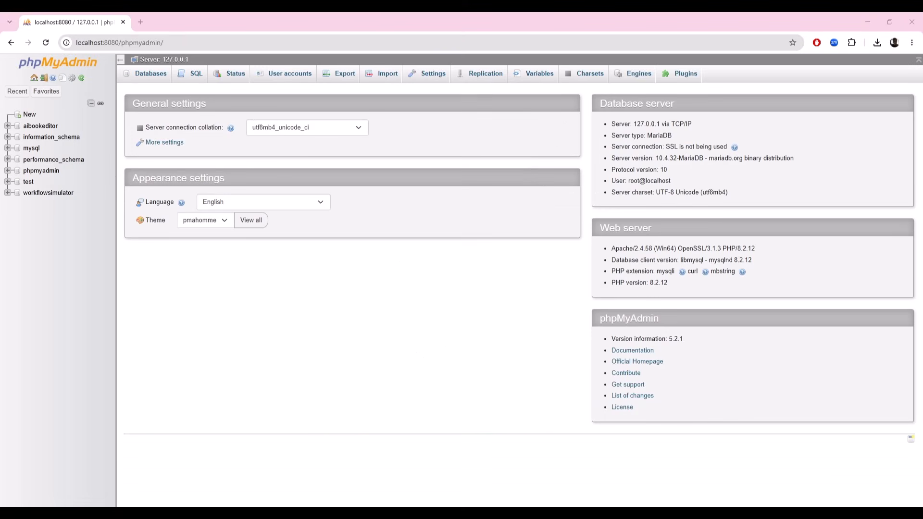
# Step: Create the template6dof database in phpMyAdmin with utf8mb4_general_ci collation and import template6dof.sql into it
pyautogui.click(155, 80)
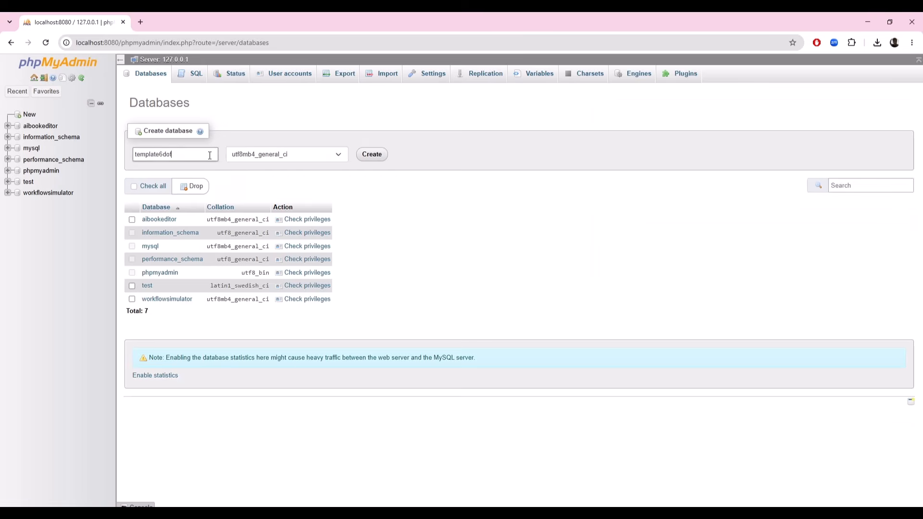
pyautogui.click(371, 156)
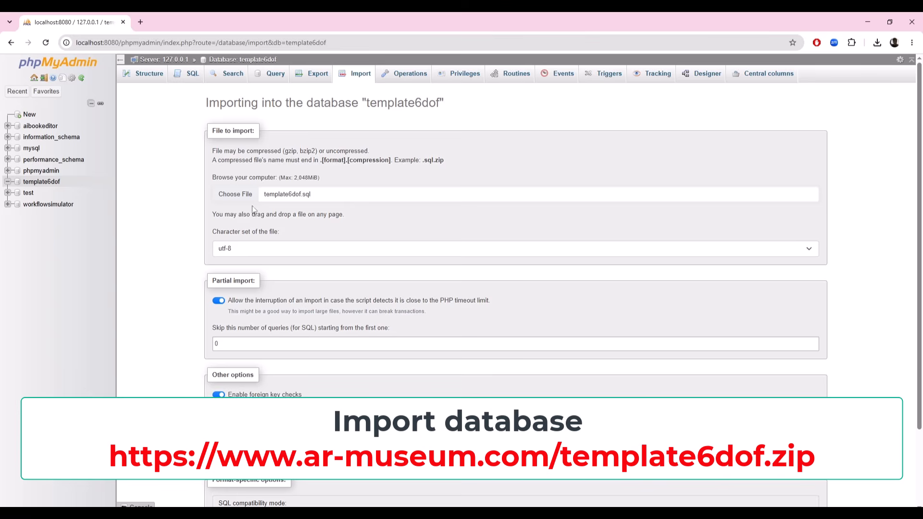
pyautogui.scroll(-3, 273, 258)
pyautogui.click(227, 479)
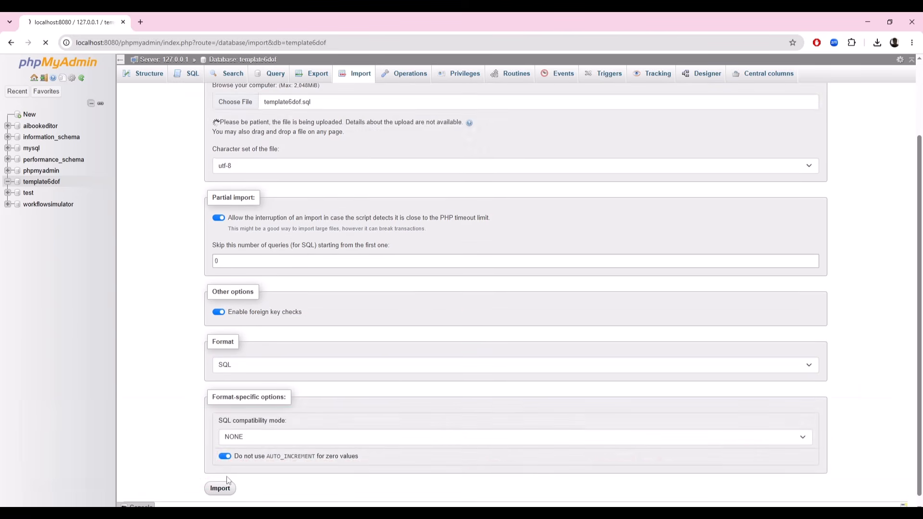
pyautogui.click(46, 272)
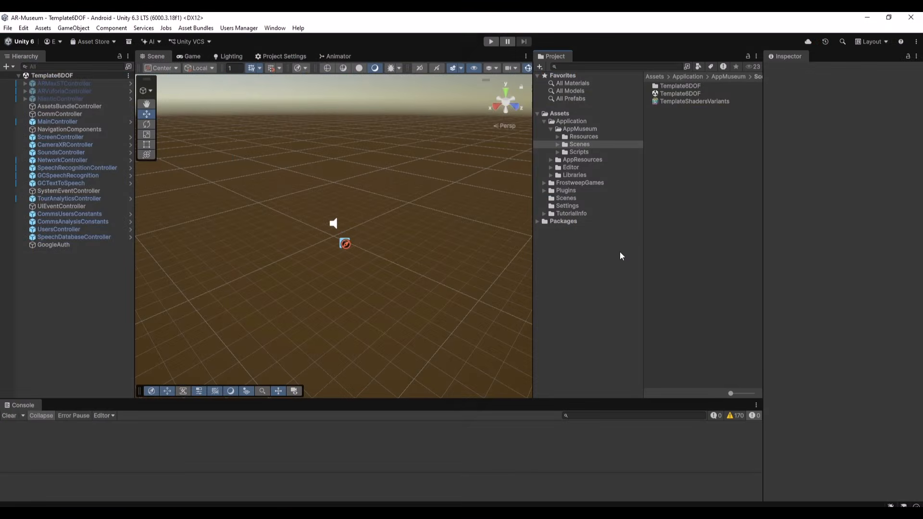
# Step: In Unity, open the NarrationLevelData asset referenced by MainController's Narration Data property
pyautogui.click(55, 121)
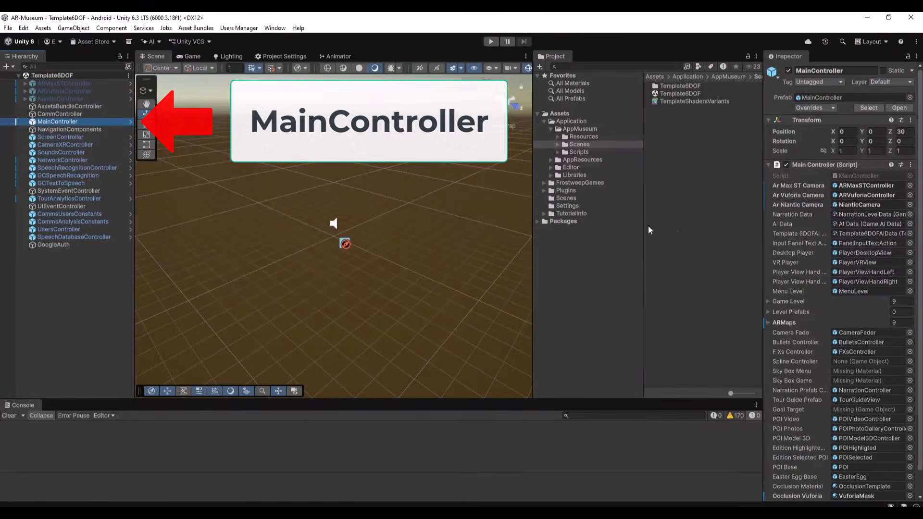
pyautogui.click(846, 215)
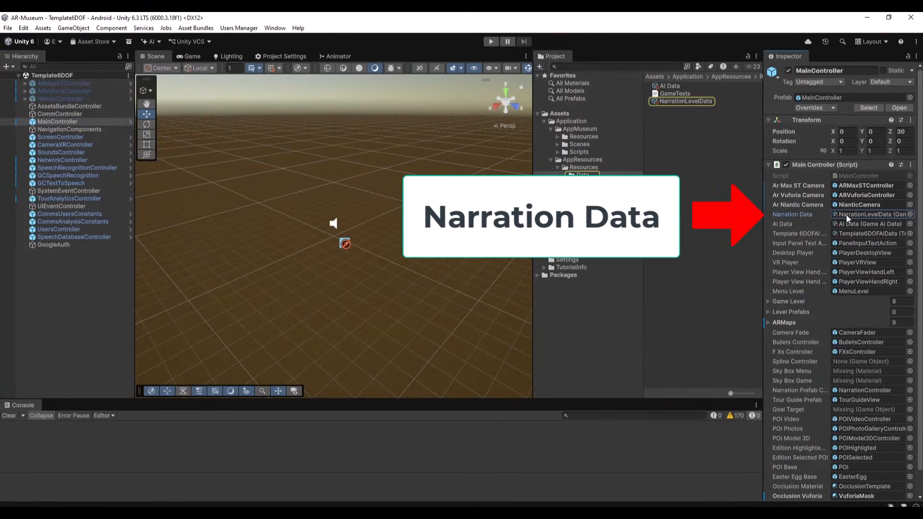
pyautogui.click(675, 99)
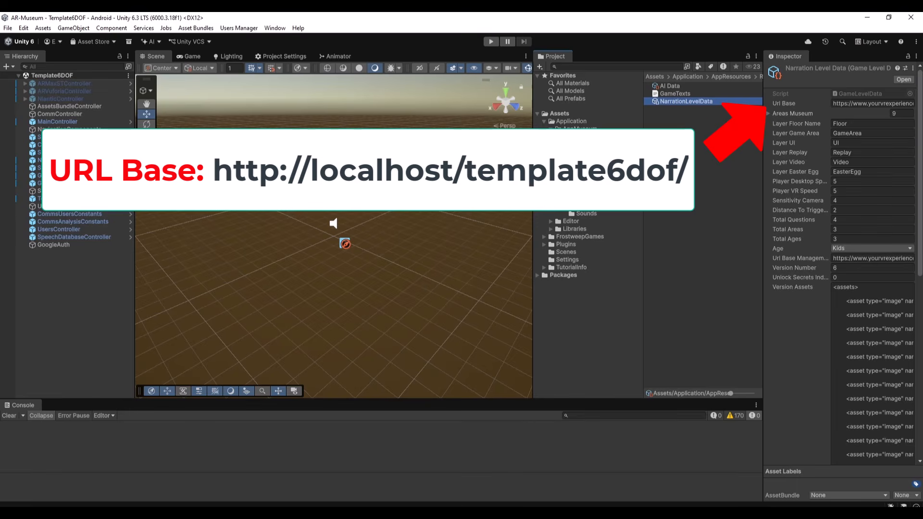
# Step: Add a user layer named Navigation in the project's Tags & Layers settings
pyautogui.click(57, 122)
pyautogui.click(892, 82)
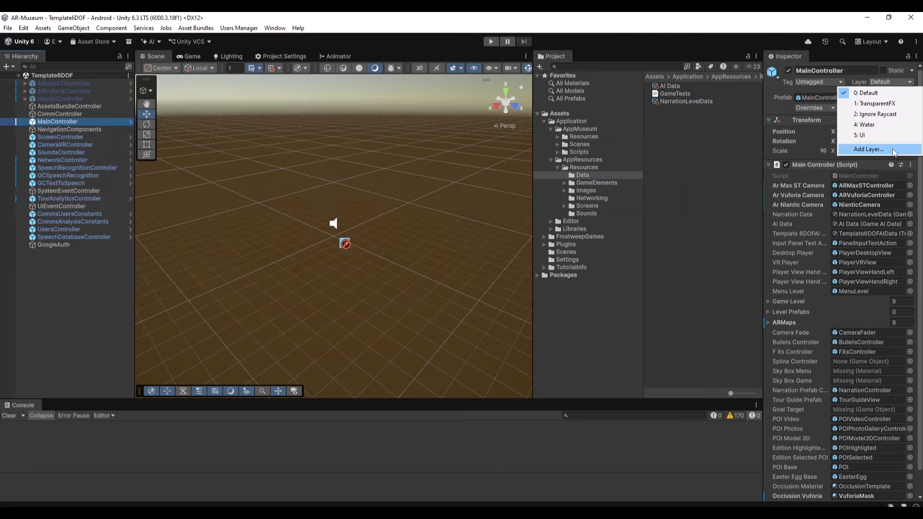
pyautogui.click(868, 149)
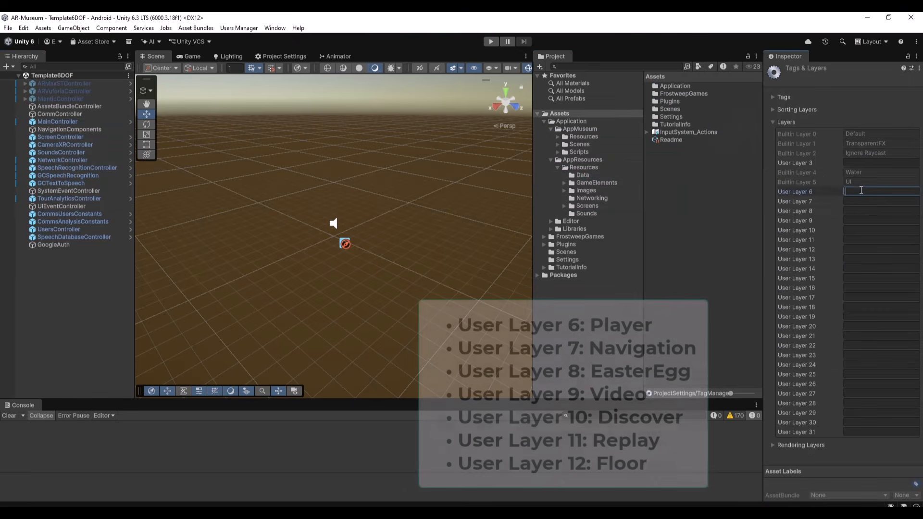
pyautogui.write('Navigation')
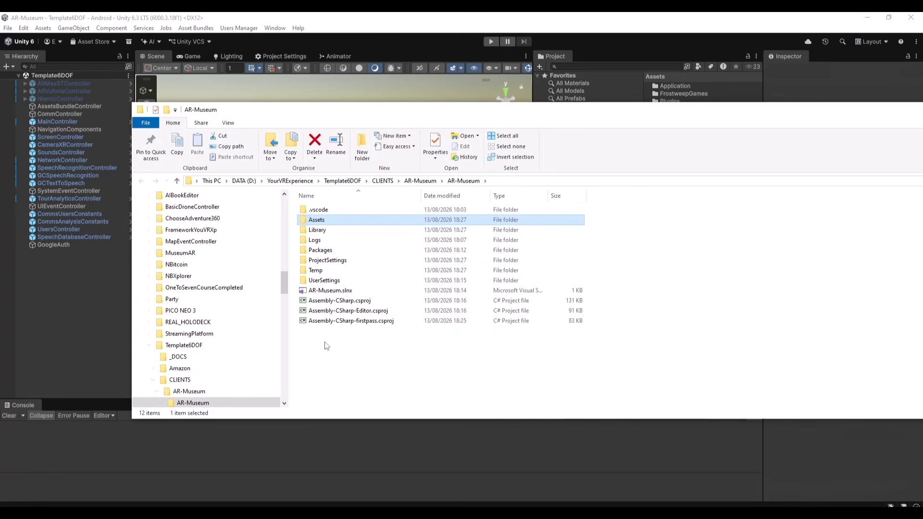
# Step: Create an AssetsBundles folder in the AR-Museum project directory and build the Android asset bundles in Unity
pyautogui.rightClick(325, 347)
pyautogui.moveTo(380, 315)
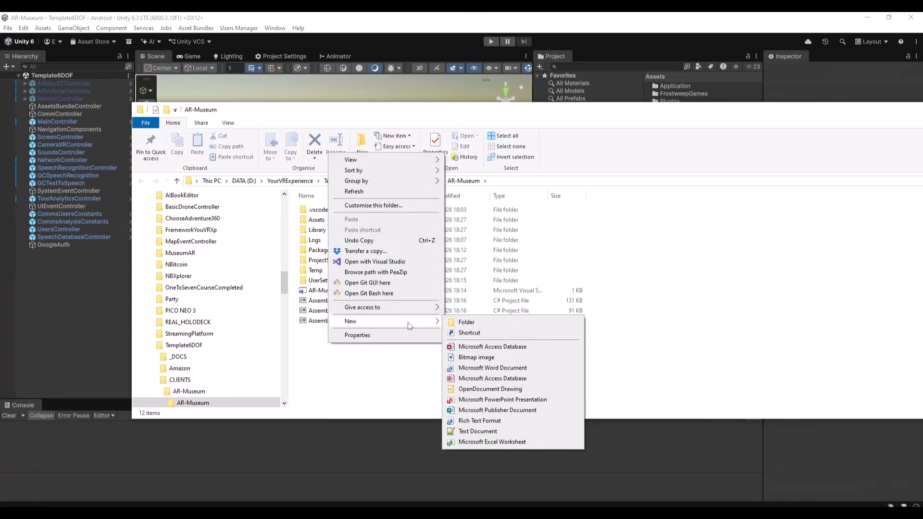
pyautogui.click(467, 324)
pyautogui.write('AssetsBundles')
pyautogui.press('Return')
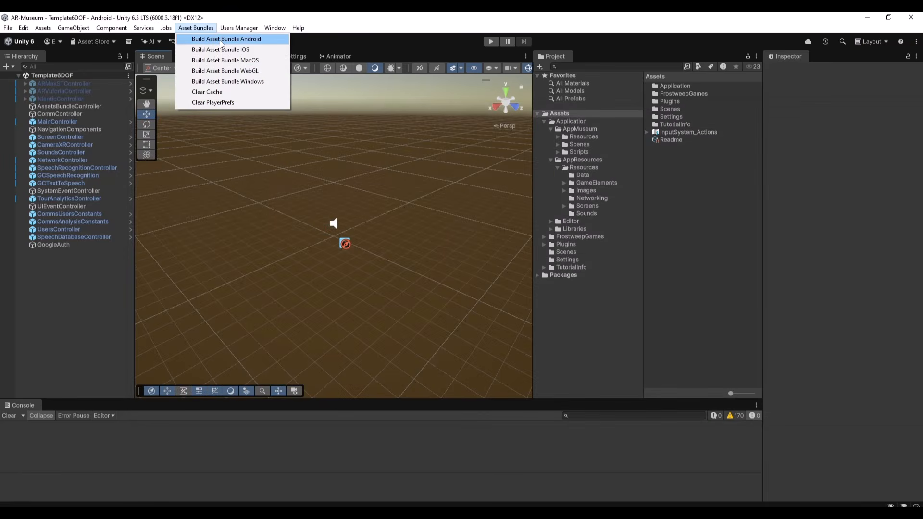
pyautogui.click(221, 42)
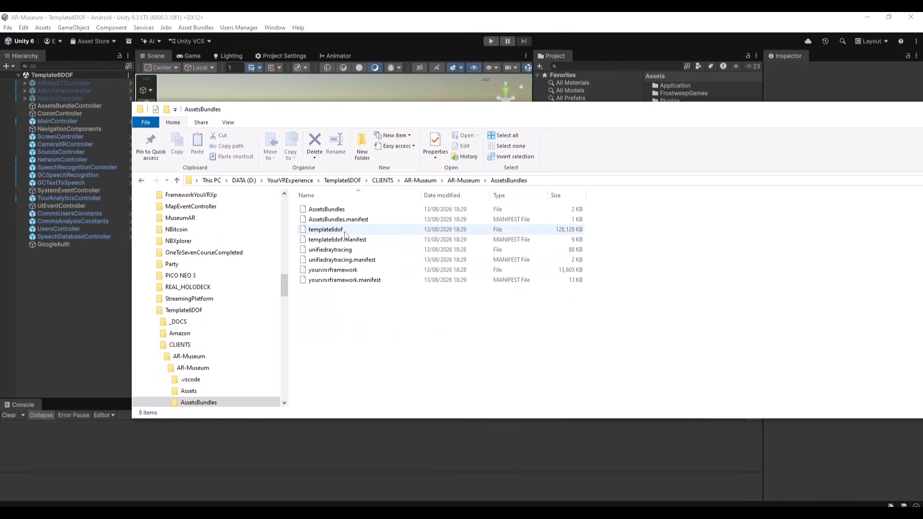
# Step: Copy the template6dof and template6dof.manifest files from the AssetsBundles folder
pyautogui.click(334, 231)
pyautogui.rightClick(330, 241)
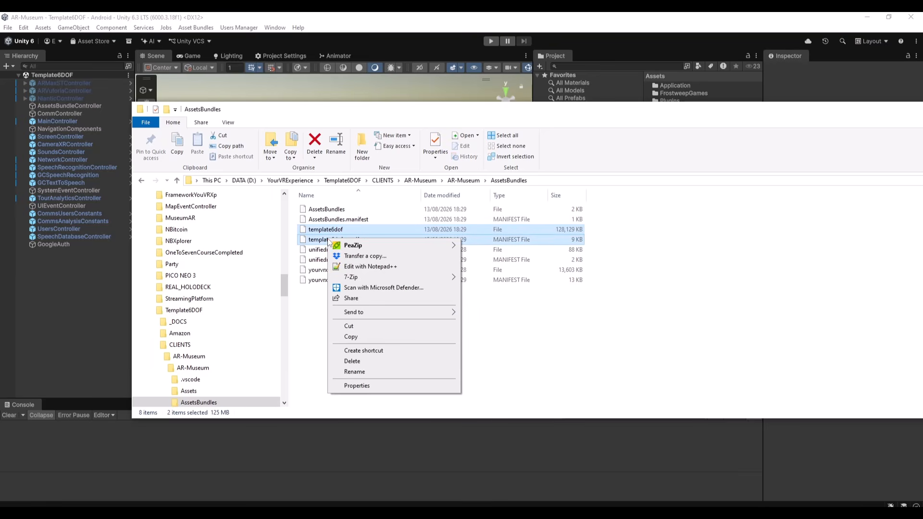
pyautogui.click(351, 337)
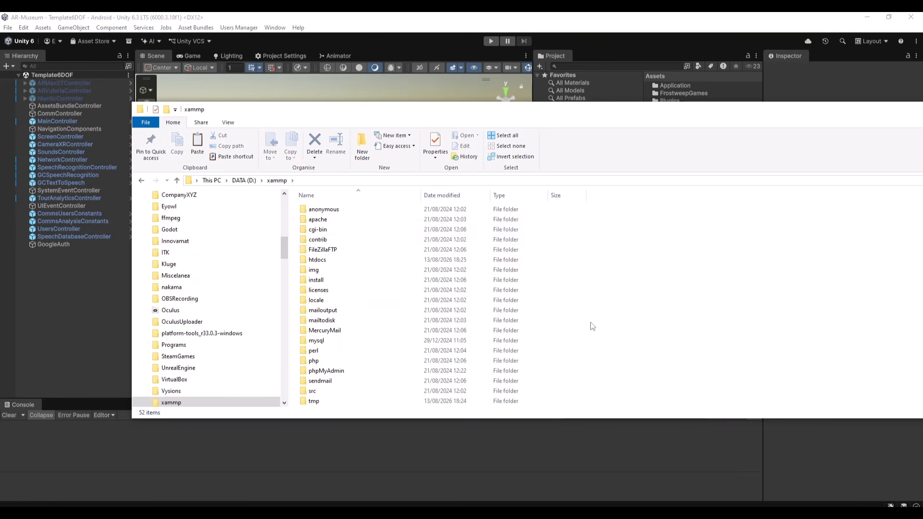
# Step: Create an Android folder inside XAMPP's htdocs/template6dof directory
pyautogui.doubleClick(337, 260)
pyautogui.doubleClick(326, 249)
pyautogui.rightClick(655, 280)
pyautogui.moveTo(687, 461)
pyautogui.click(788, 327)
pyautogui.write('Android')
# Step: Create dev and prod folders inside the Android folder and open dev
pyautogui.doubleClick(332, 209)
pyautogui.rightClick(332, 211)
pyautogui.click(476, 379)
pyautogui.write('dev')
pyautogui.rightClick(408, 299)
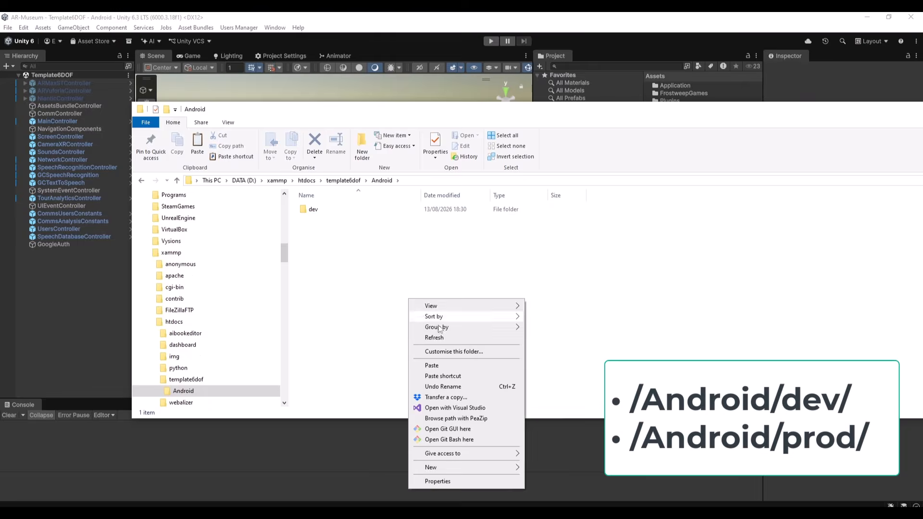
pyautogui.click(564, 346)
pyautogui.write('prod')
pyautogui.doubleClick(317, 210)
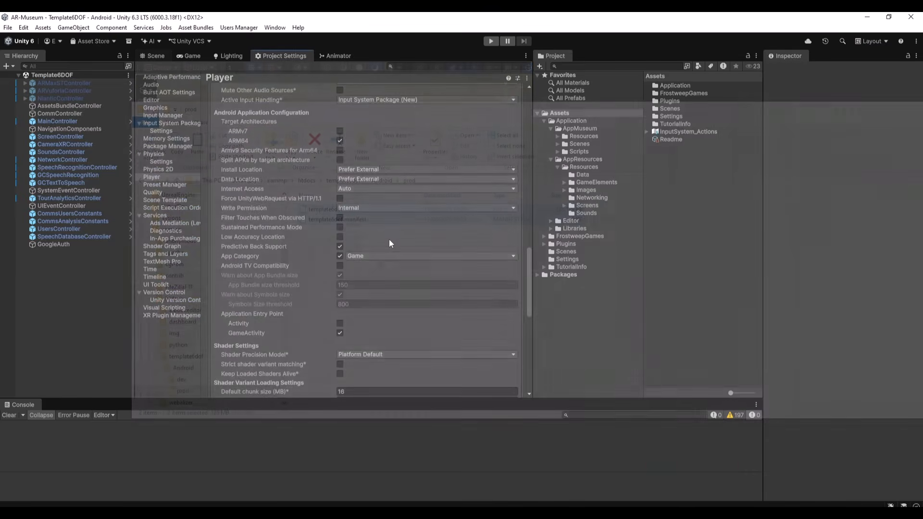
# Step: In the Player settings, set Allow downloads over HTTP to Always allowed, change Active Input Handling, and apply the required editor restart
pyautogui.scroll(3, 389, 241)
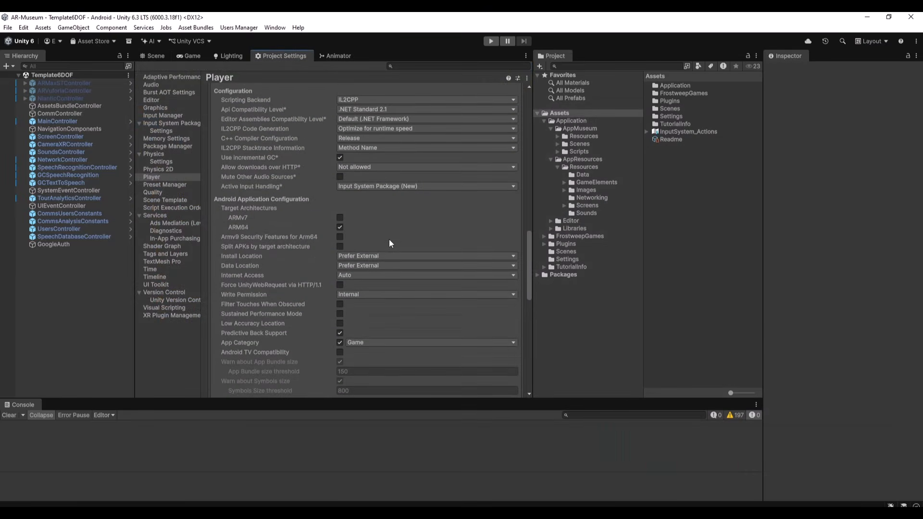
pyautogui.click(357, 167)
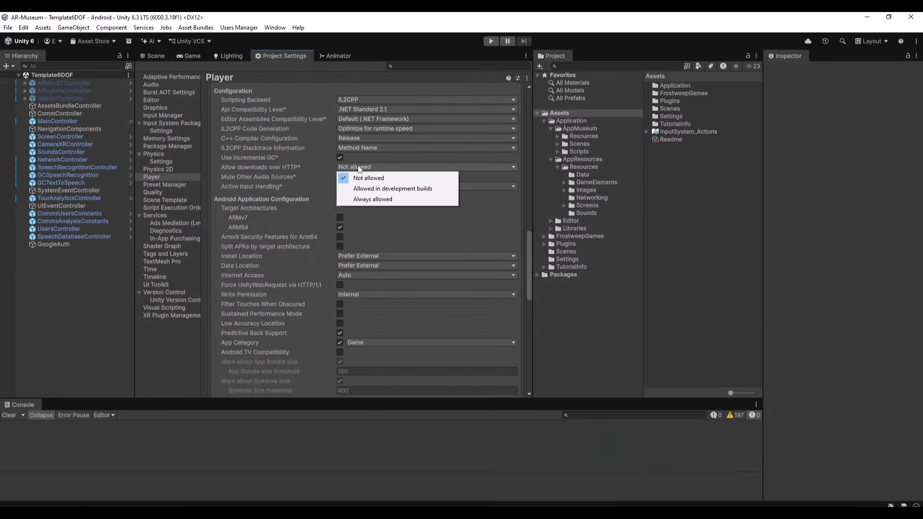
pyautogui.click(381, 201)
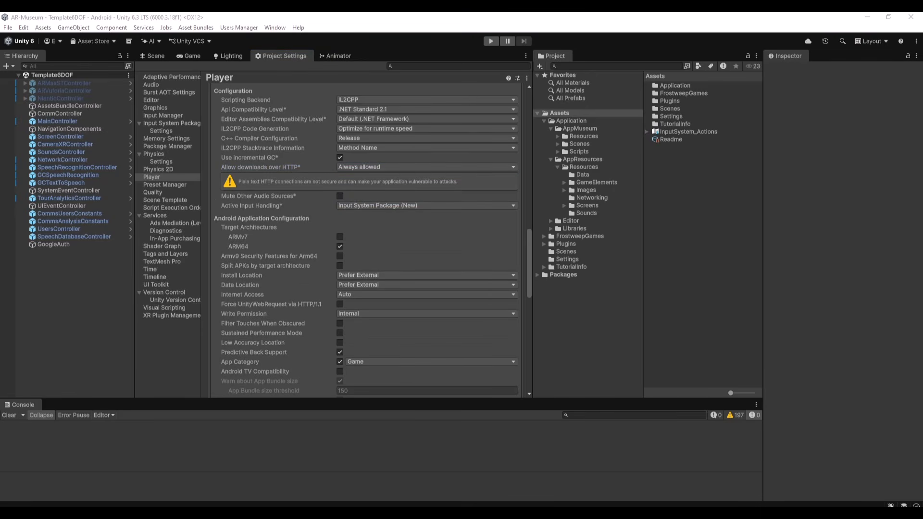
pyautogui.click(367, 206)
pyautogui.click(380, 237)
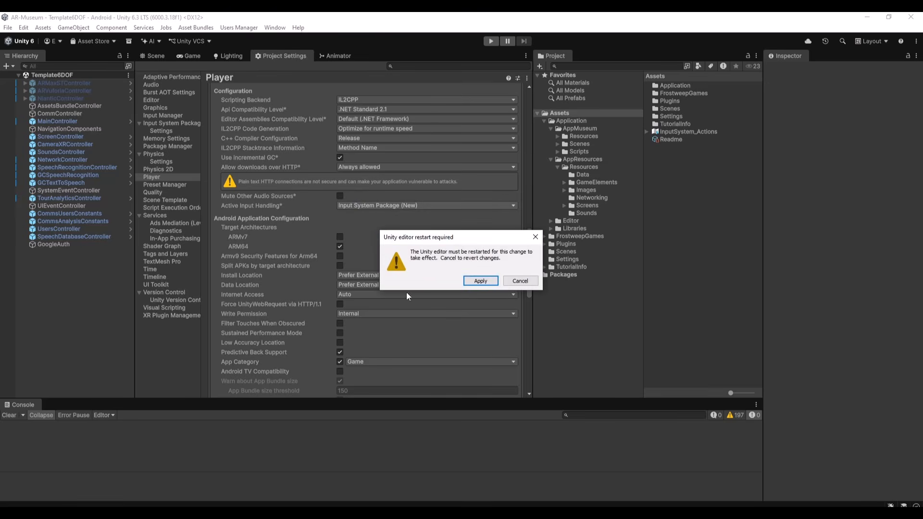
pyautogui.click(481, 281)
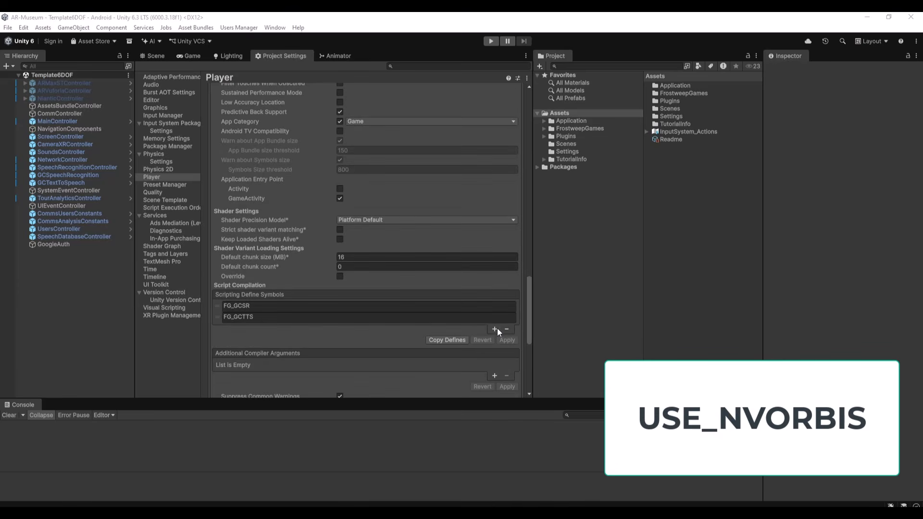
# Step: Add USE_NVORBIS to the Scripting Define Symbols and apply it
pyautogui.click(495, 330)
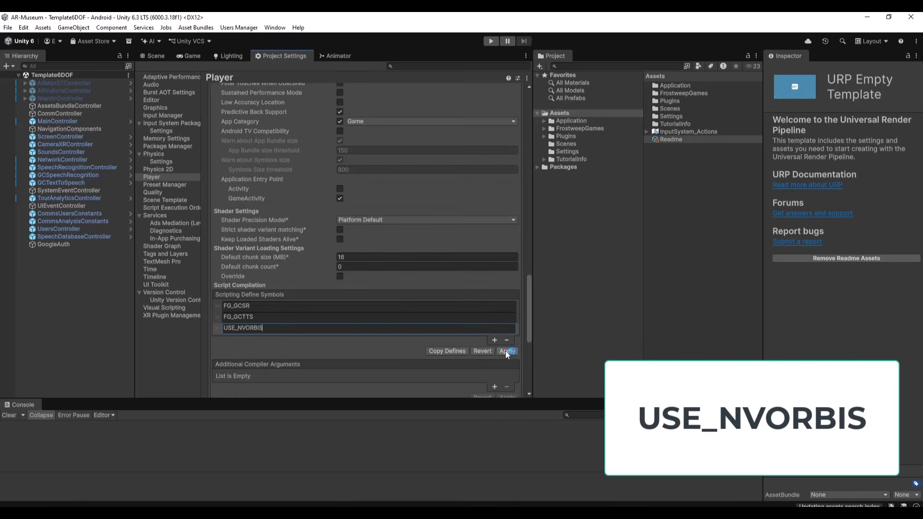
pyautogui.write('USE_NVORBIS')
pyautogui.press('Return')
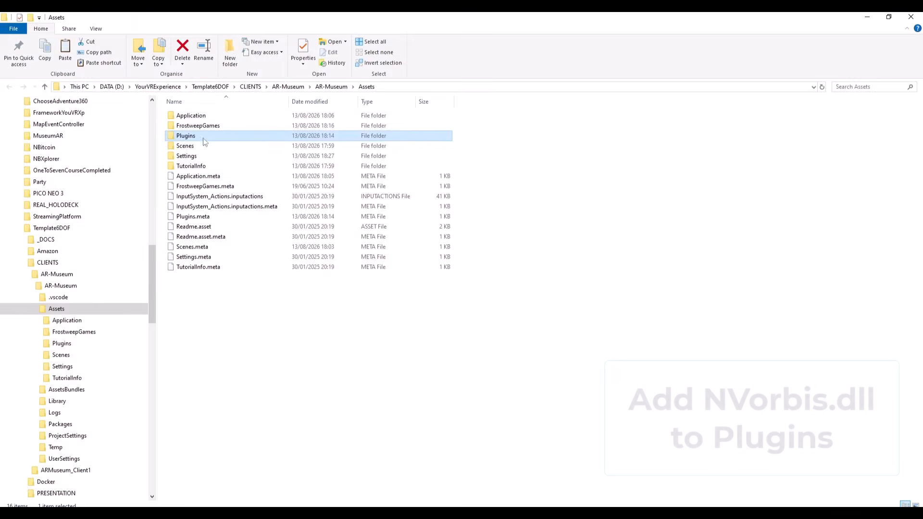
# Step: Paste the NVorbis.dll file into the AR-Museum project's Assets/Plugins folder
pyautogui.doubleClick(186, 137)
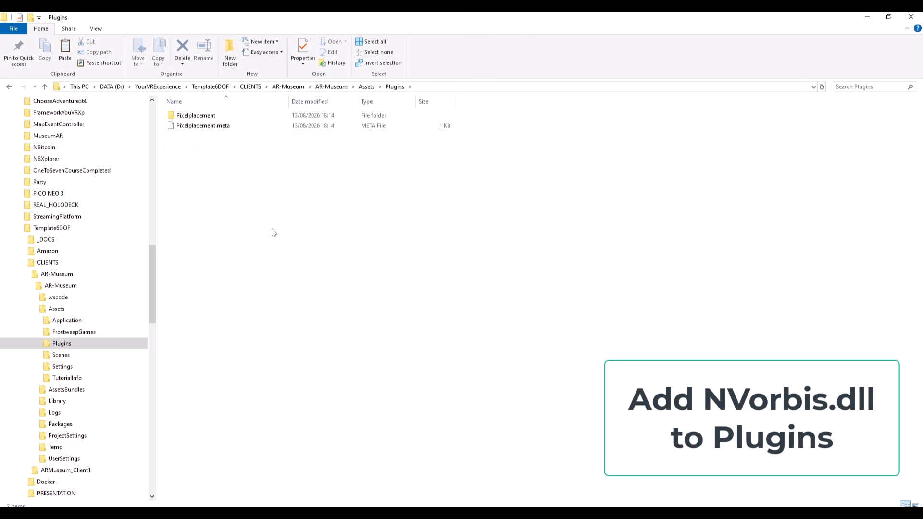
pyautogui.hotkey('ctrl', 'v')
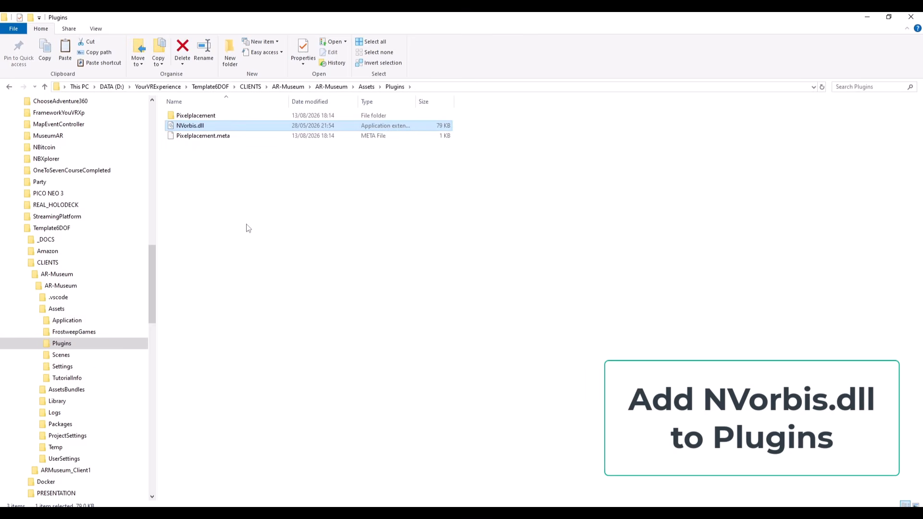
pyautogui.click(247, 228)
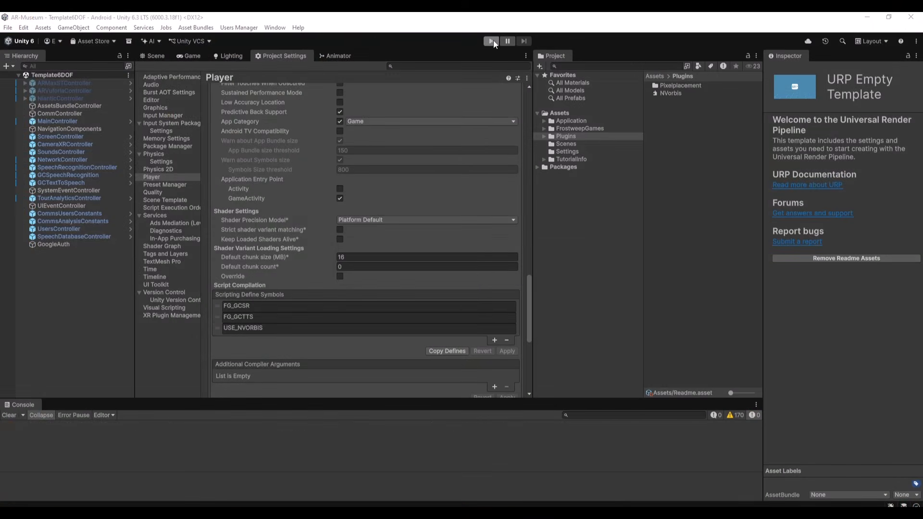
# Step: Run the scene in Unity, start the visit on Floor 3: Theme B, and play then pause the guide's narration
pyautogui.click(491, 42)
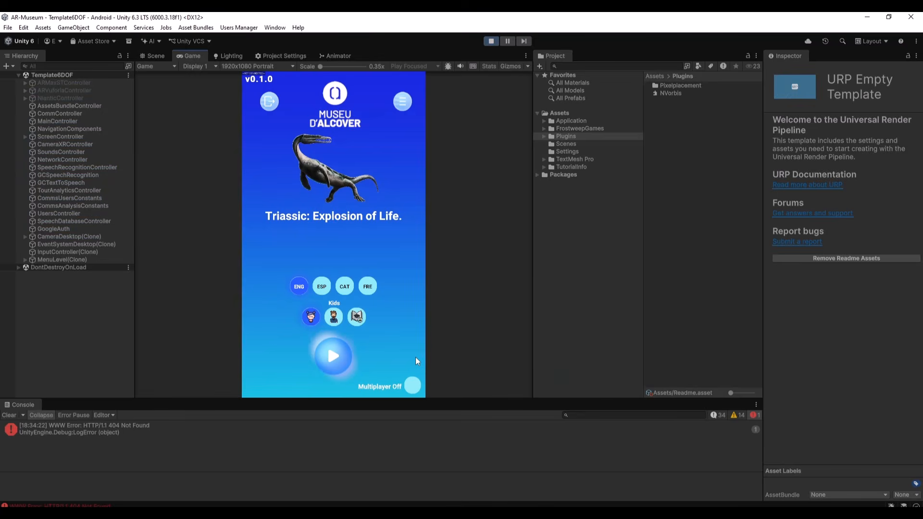
pyautogui.click(339, 359)
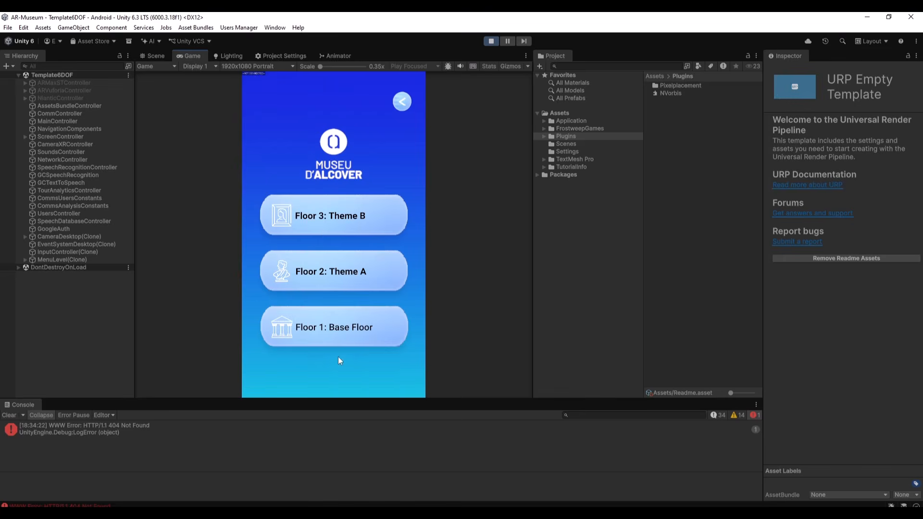
pyautogui.click(335, 214)
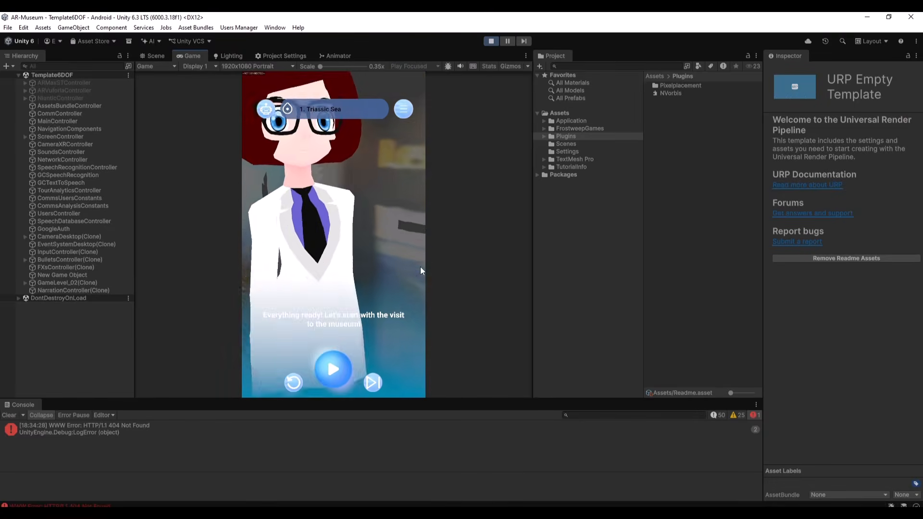
pyautogui.click(327, 373)
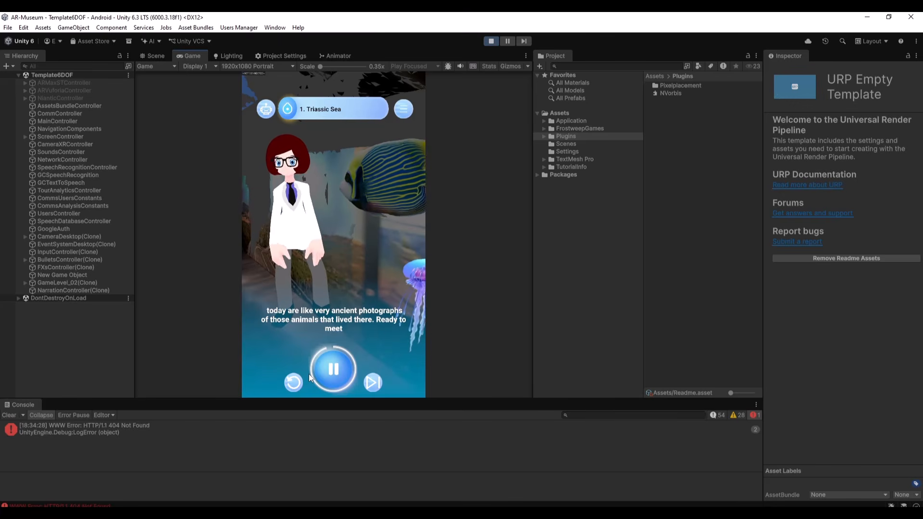
pyautogui.click(334, 372)
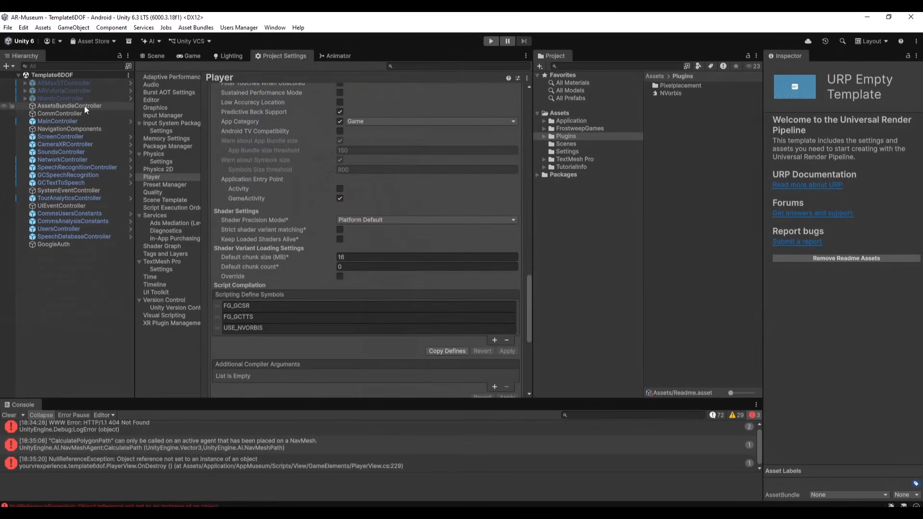
# Step: Open the NarrationLevelData asset referenced by MainController and paste the local Url Base address into its Url Base Management field
pyautogui.click(71, 120)
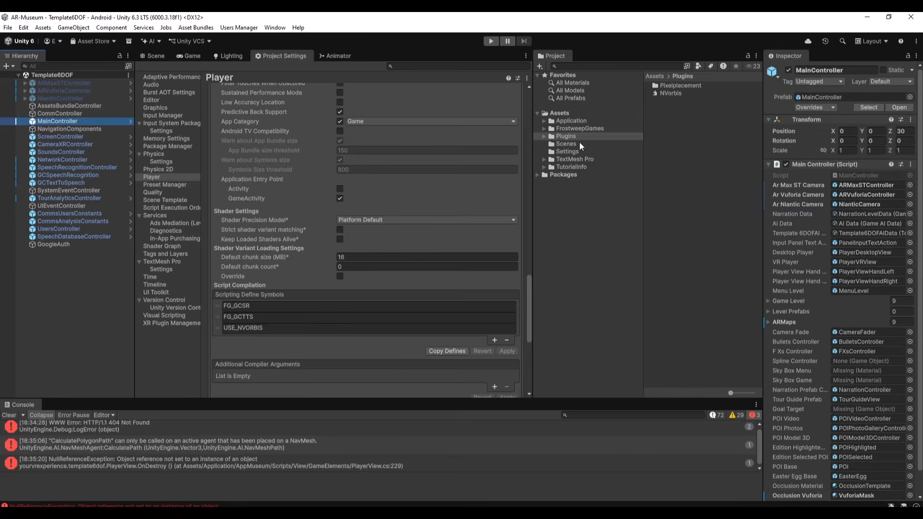
pyautogui.click(845, 212)
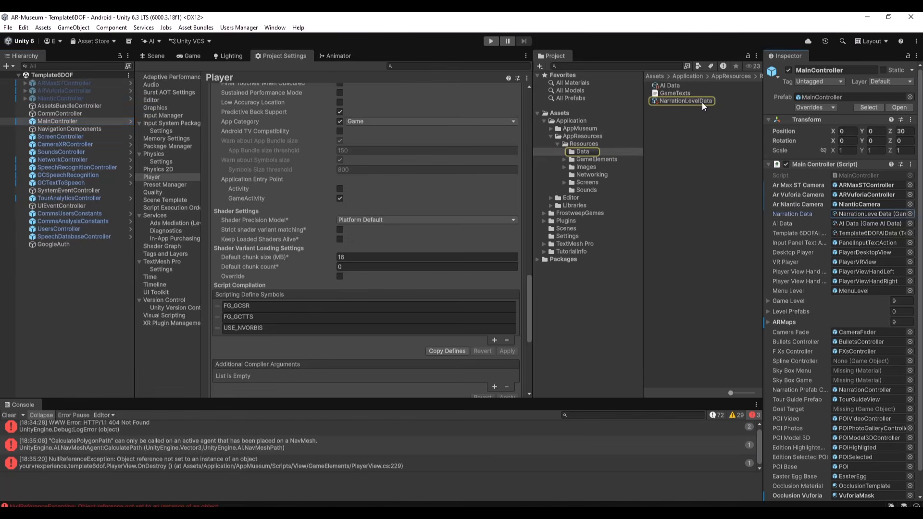
pyautogui.click(682, 102)
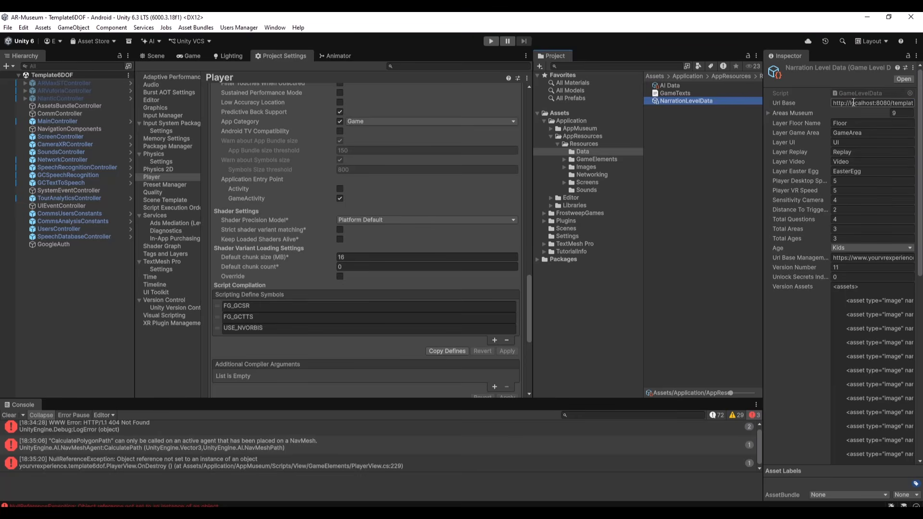
pyautogui.click(853, 102)
pyautogui.click(869, 259)
pyautogui.hotkey('ctrl', 'v')
# Step: Open ConfigurationUserManagement.php from htdocs/template6dof in Notepad++ and select the localhost host name in the mysqli_connect line to check the database connection
pyautogui.hotkey('alt', 'Tab')
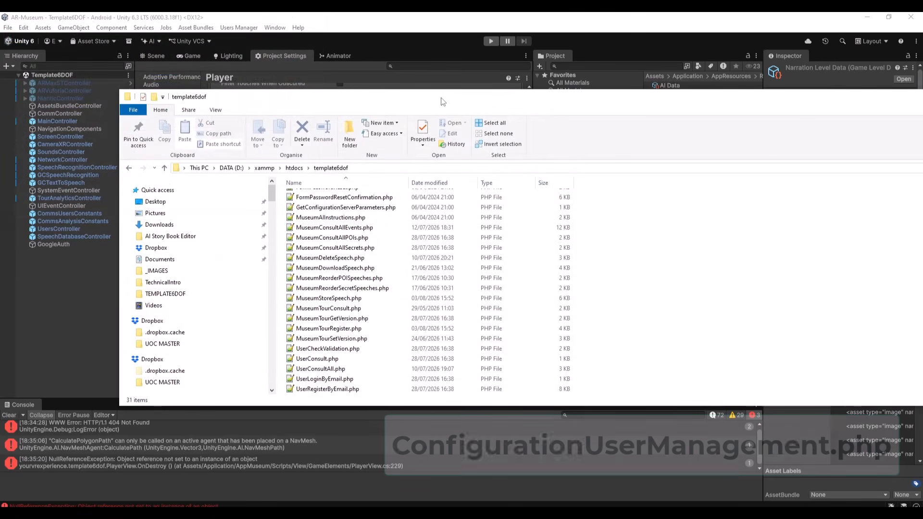
pyautogui.scroll(2, 355, 293)
pyautogui.scroll(1, 355, 293)
pyautogui.doubleClick(342, 226)
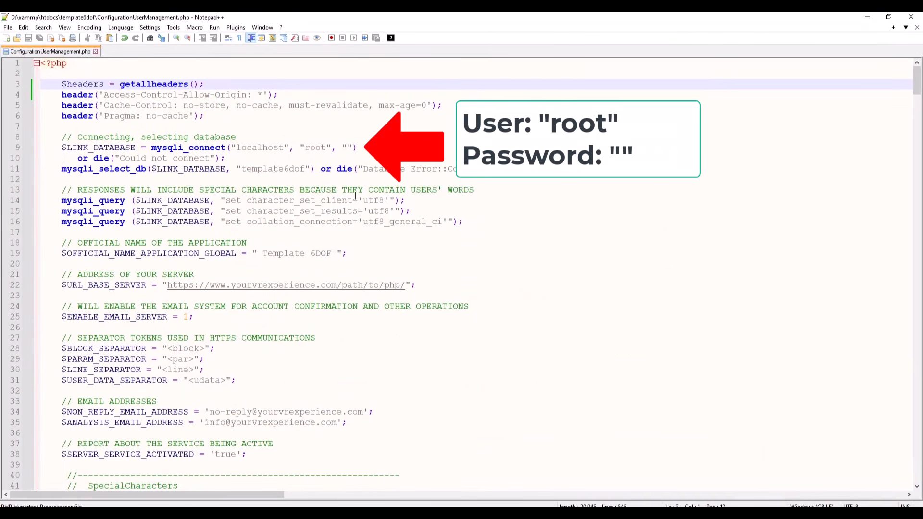
pyautogui.click(438, 188)
pyautogui.doubleClick(260, 147)
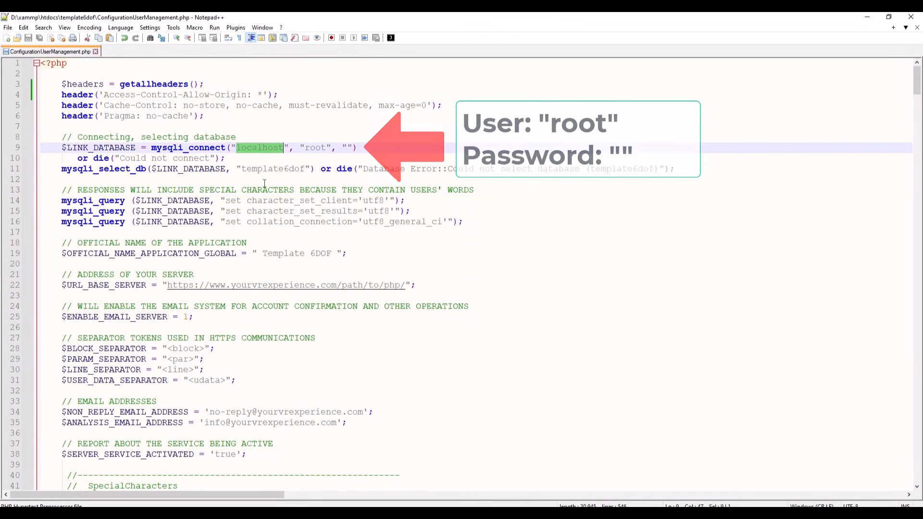